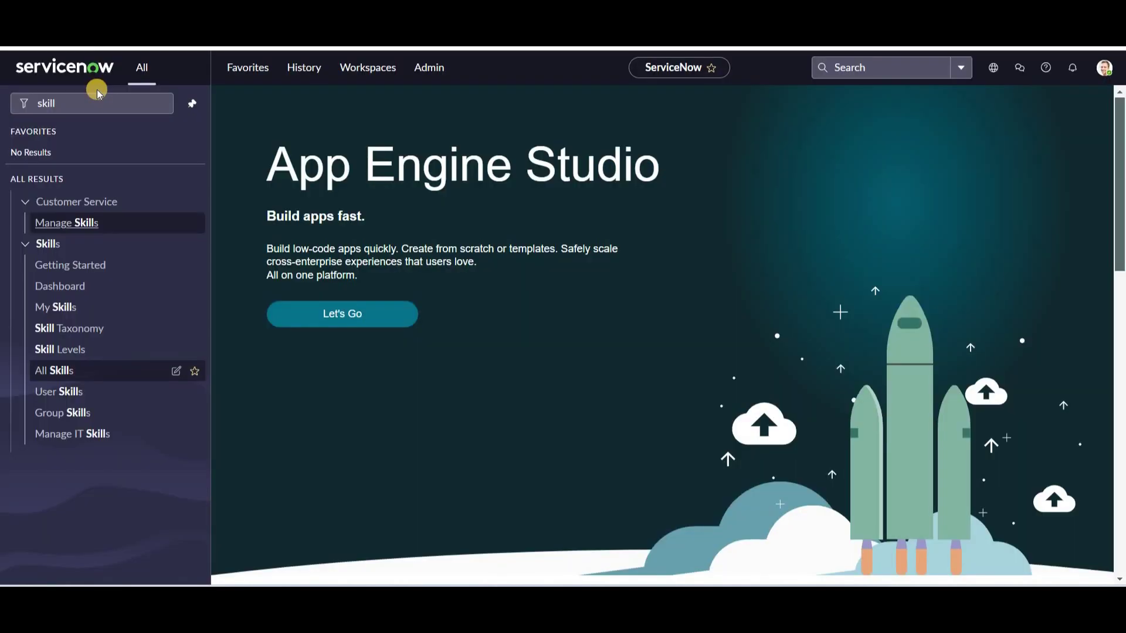
# Replace 'skill' with 'group' in the All navigator filter to find Groups.
pyautogui.click(91, 104)
pyautogui.doubleClick(93, 105)
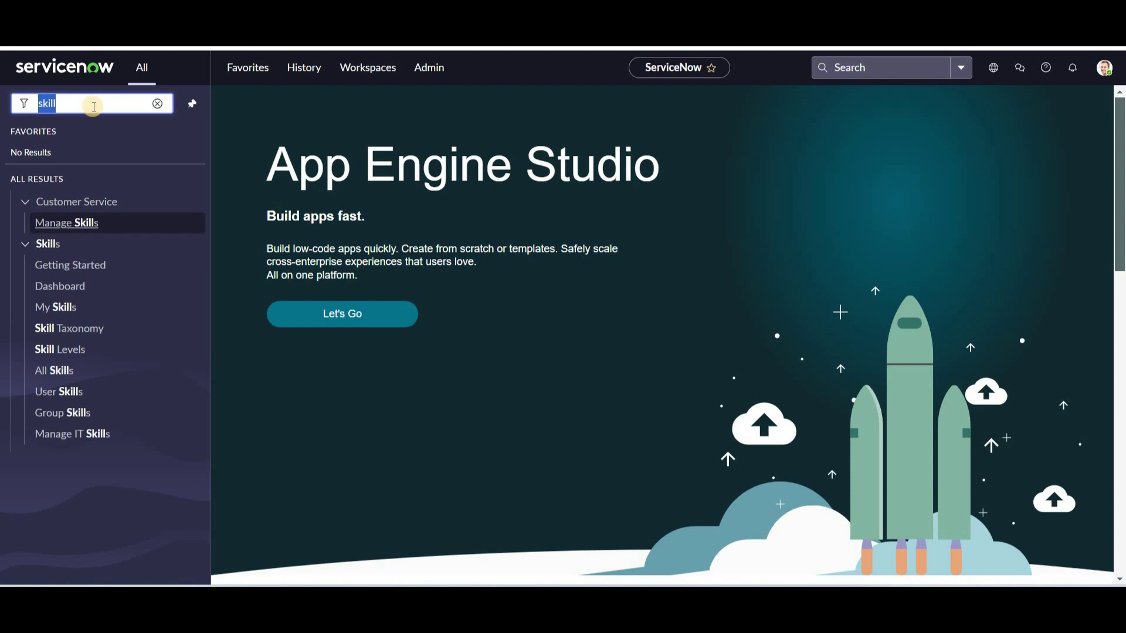
pyautogui.write('group')
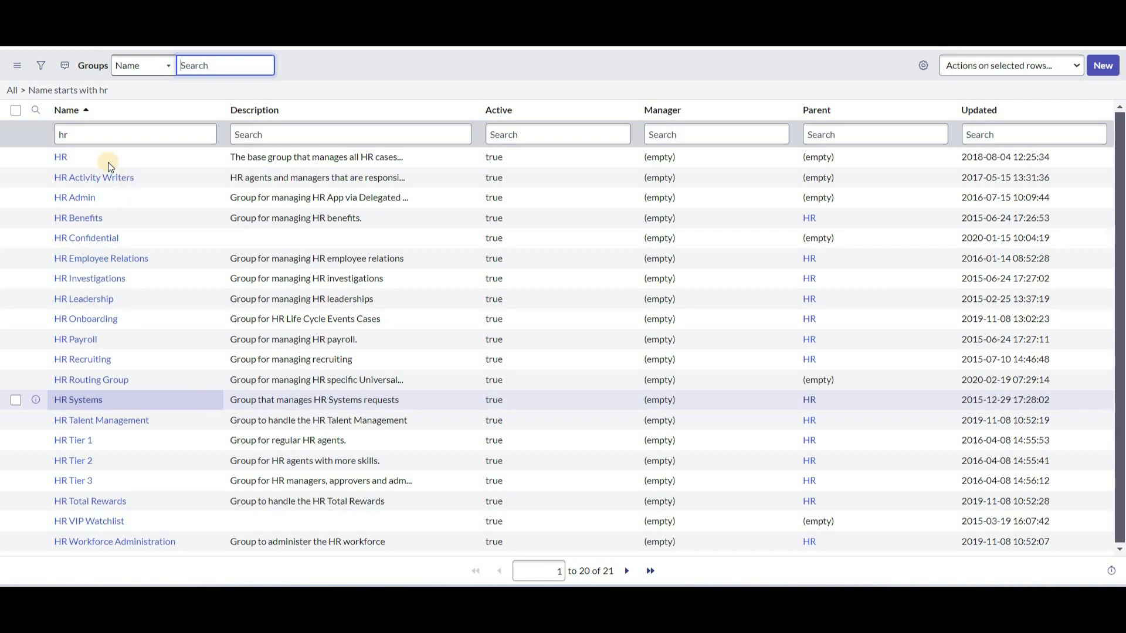
# Open the HR group record with its single role, sn_hr_core.basic.
pyautogui.click(61, 157)
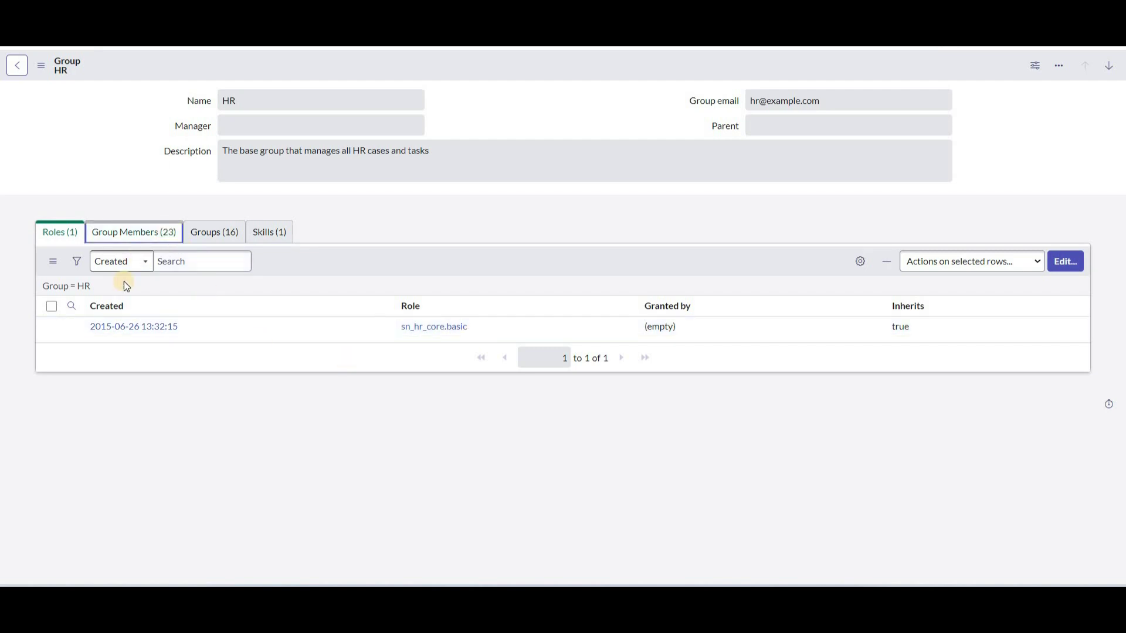
# Scroll through the HR group's 23 members.
pyautogui.click(118, 233)
pyautogui.scroll(-4, 190, 365)
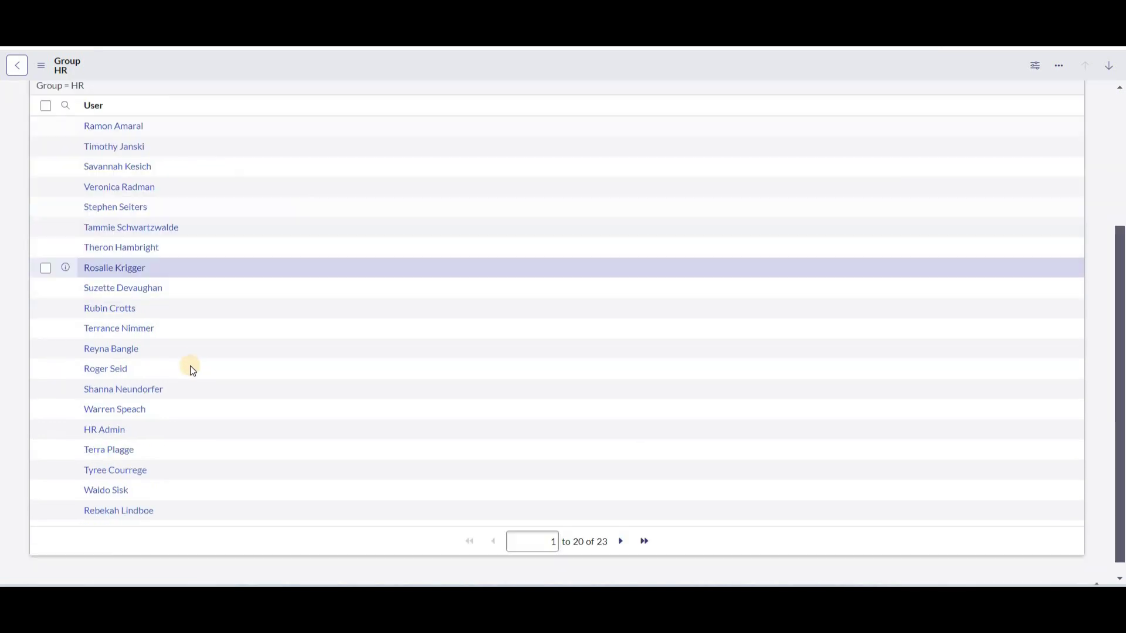
pyautogui.scroll(4, 190, 364)
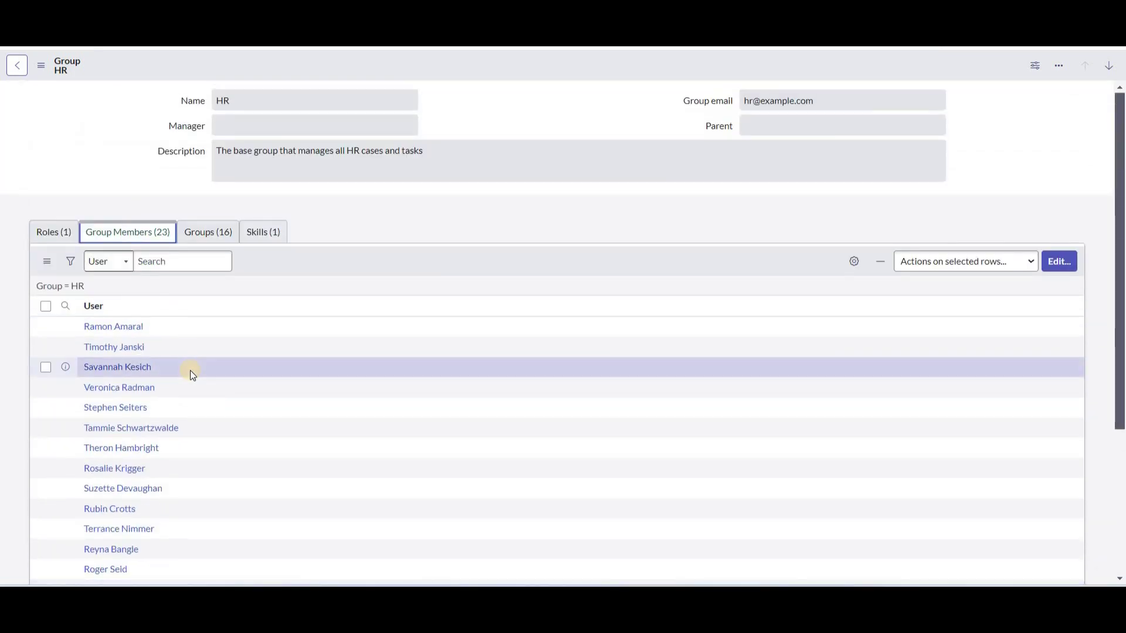
# Show the 16 child groups whose parent is HR, noting HR's own empty Parent field.
pyautogui.click(209, 232)
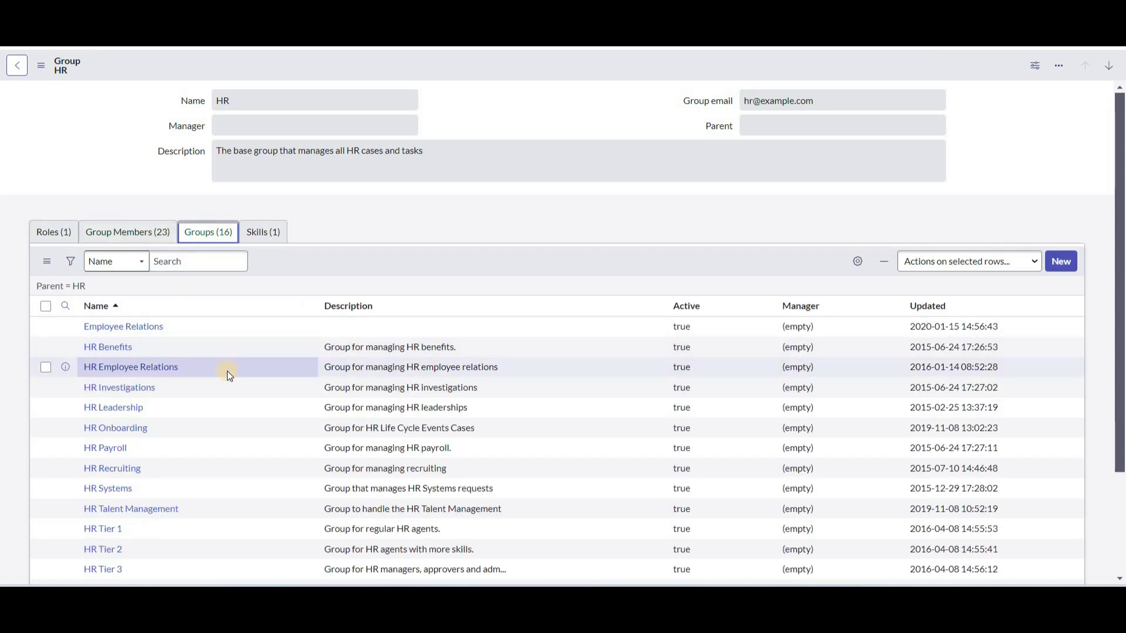
pyautogui.doubleClick(252, 97)
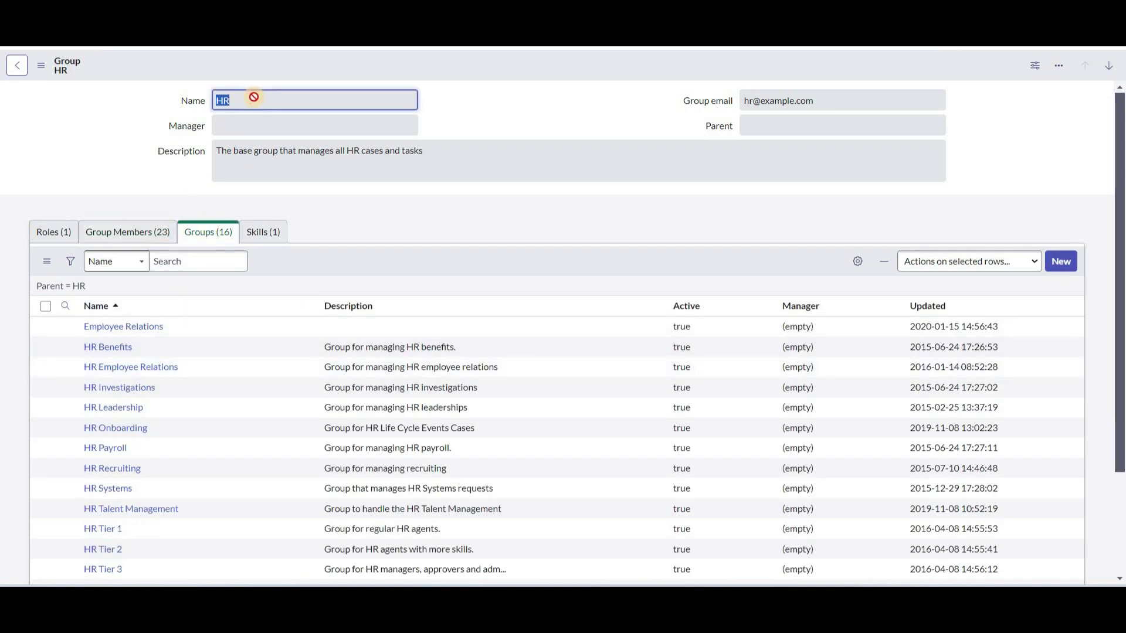
pyautogui.click(779, 124)
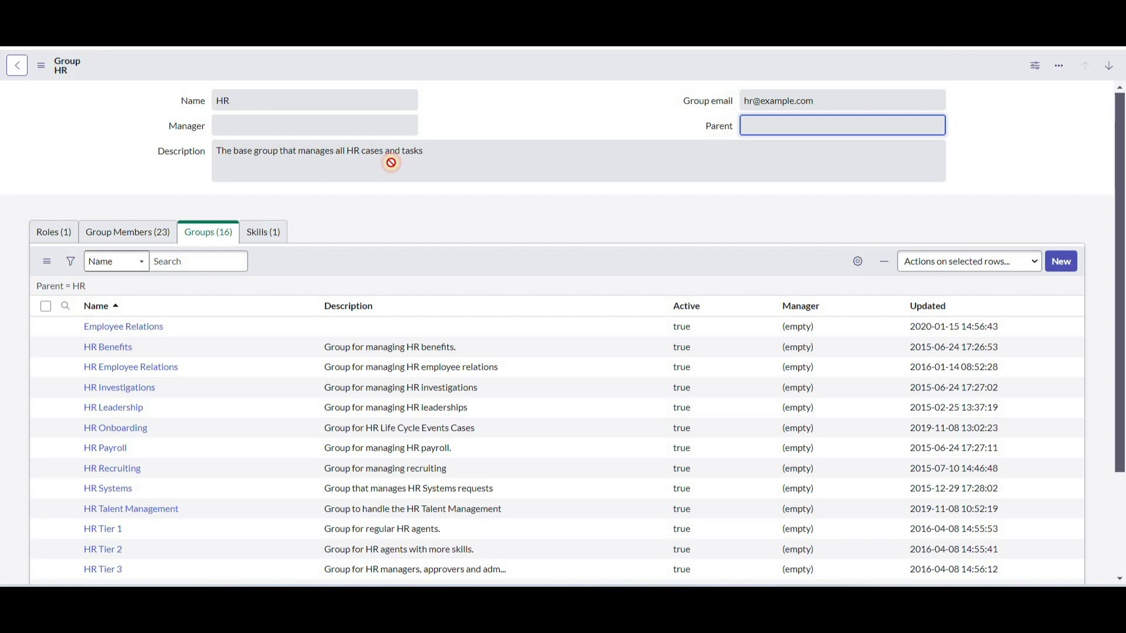
pyautogui.doubleClick(263, 94)
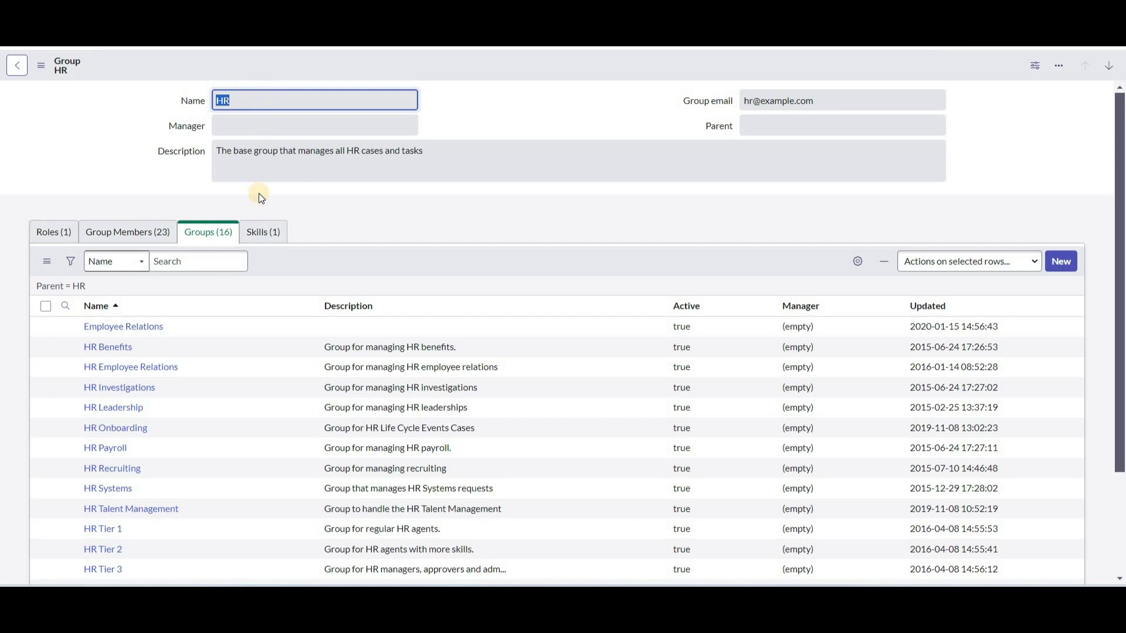
pyautogui.scroll(-3, 256, 213)
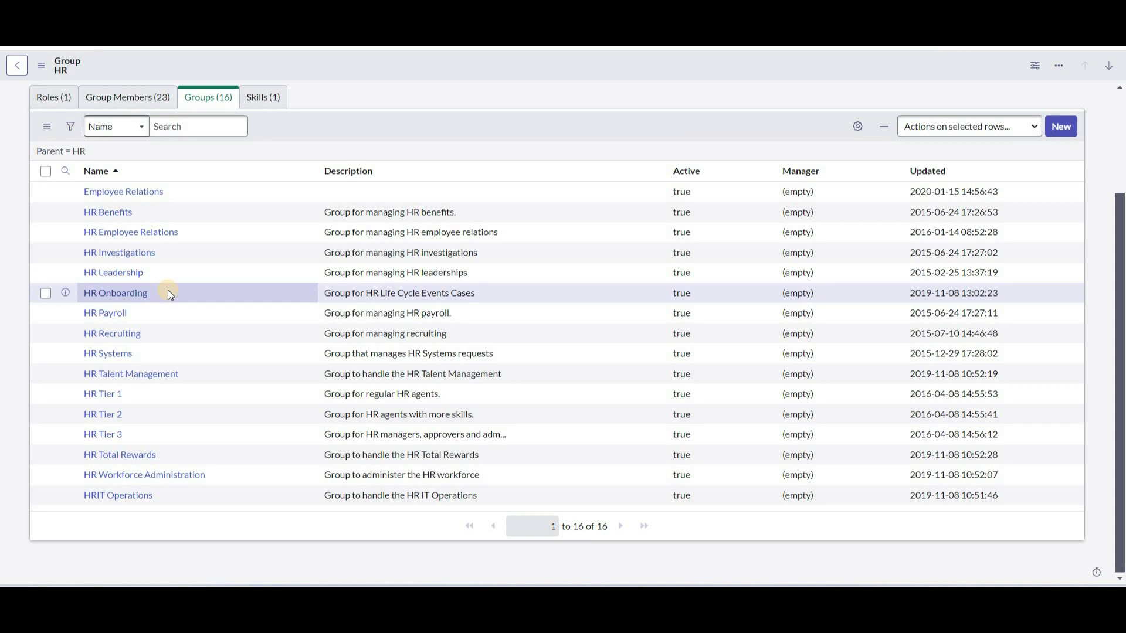
pyautogui.scroll(3, 168, 290)
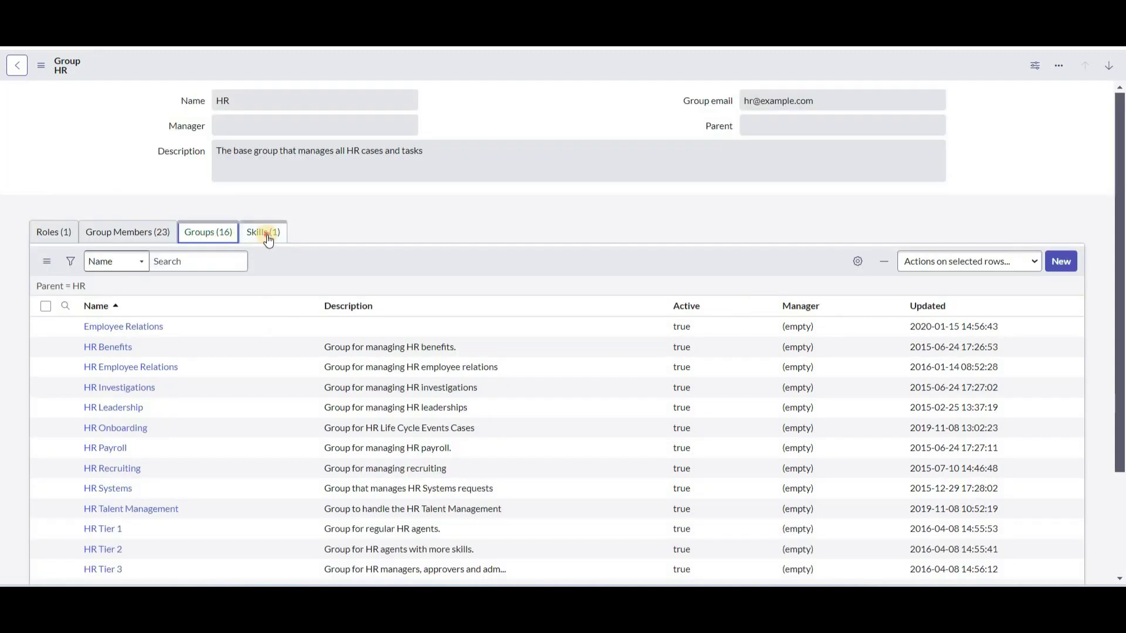
pyautogui.click(266, 233)
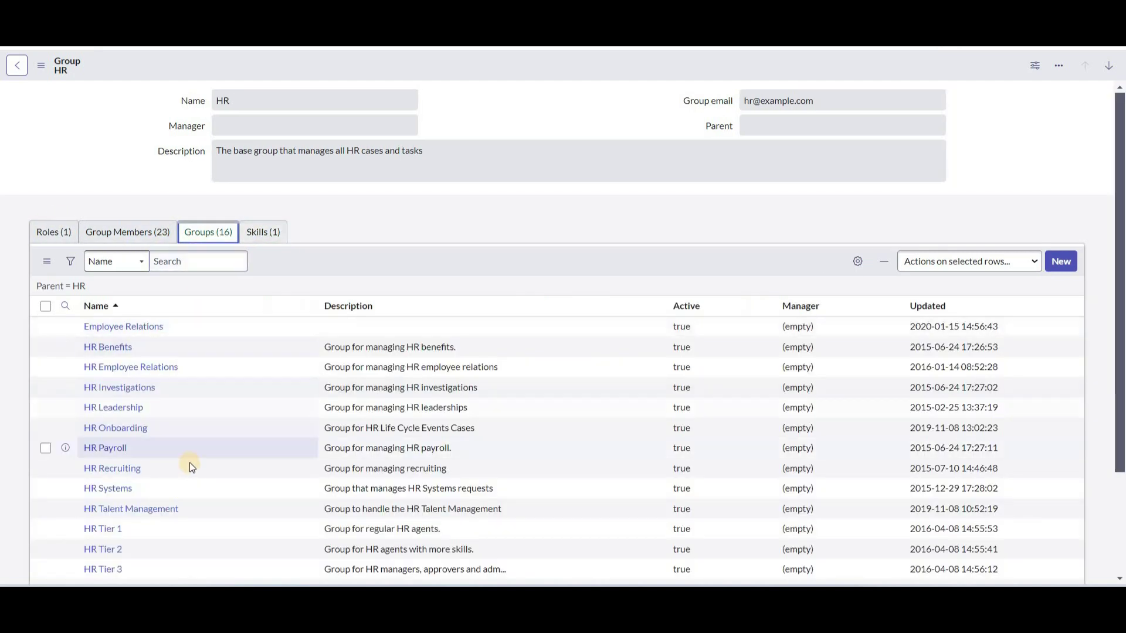
pyautogui.scroll(-1, 187, 440)
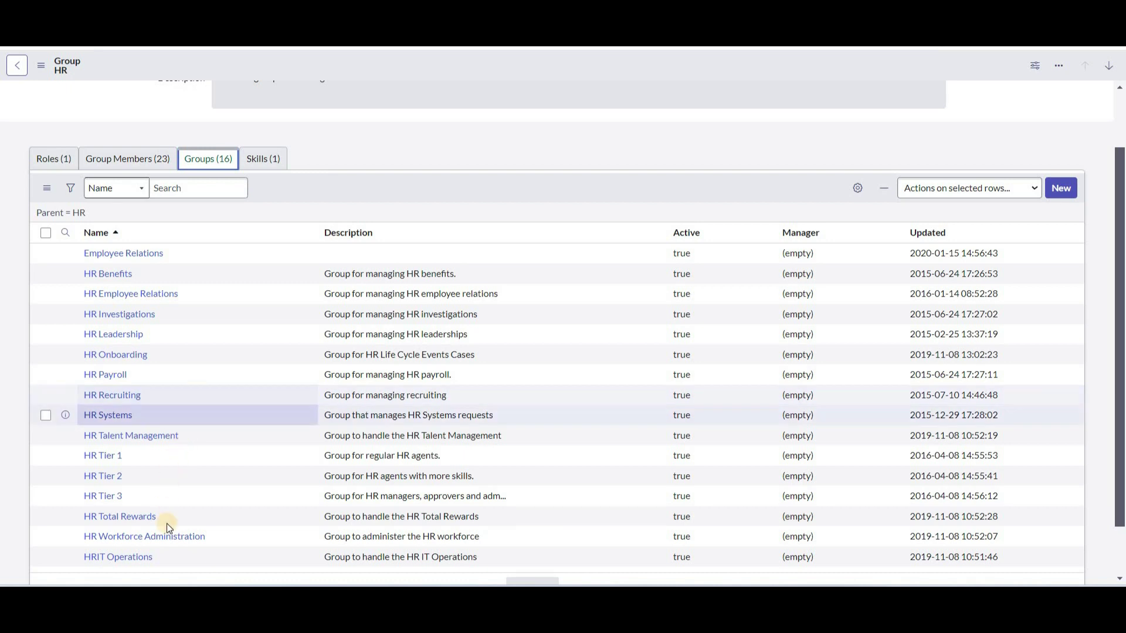
pyautogui.click(177, 314)
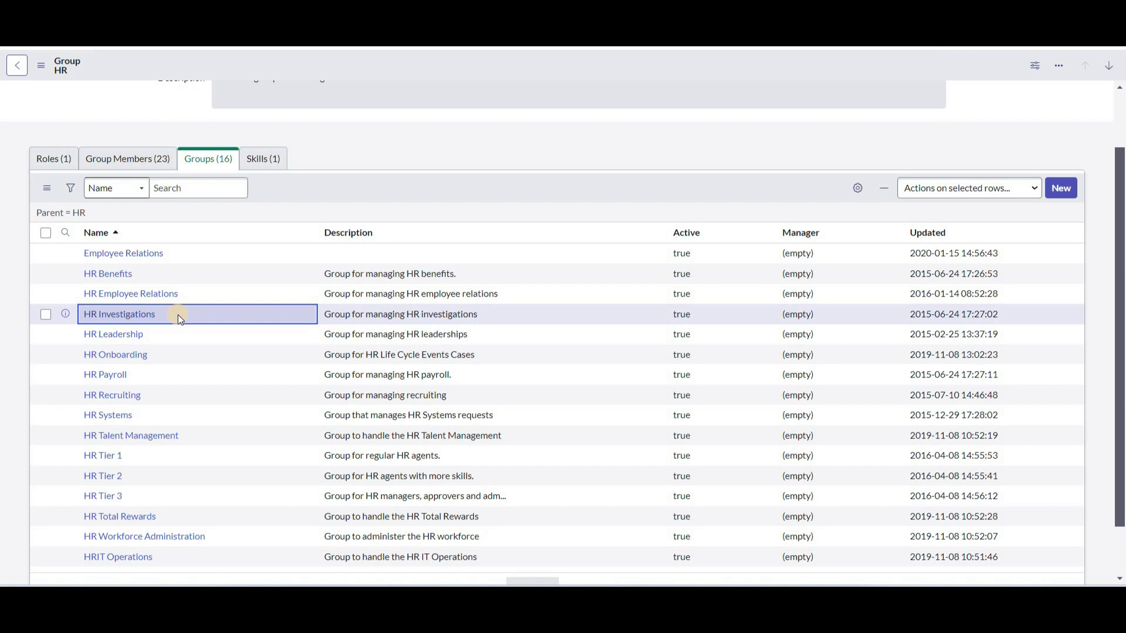
pyautogui.click(270, 234)
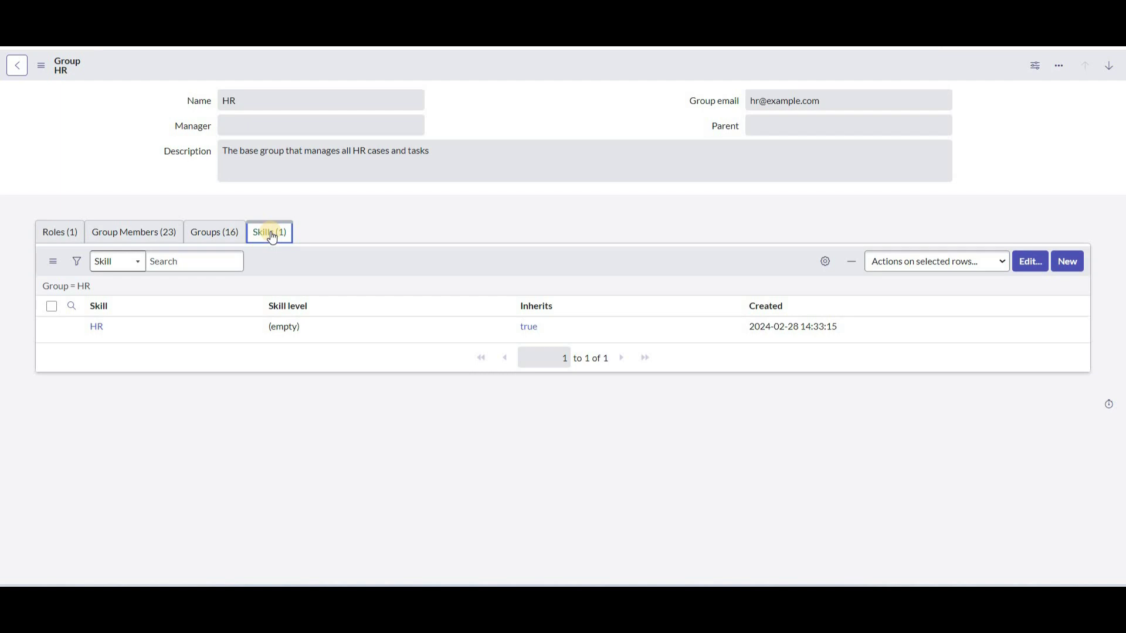
pyautogui.click(166, 231)
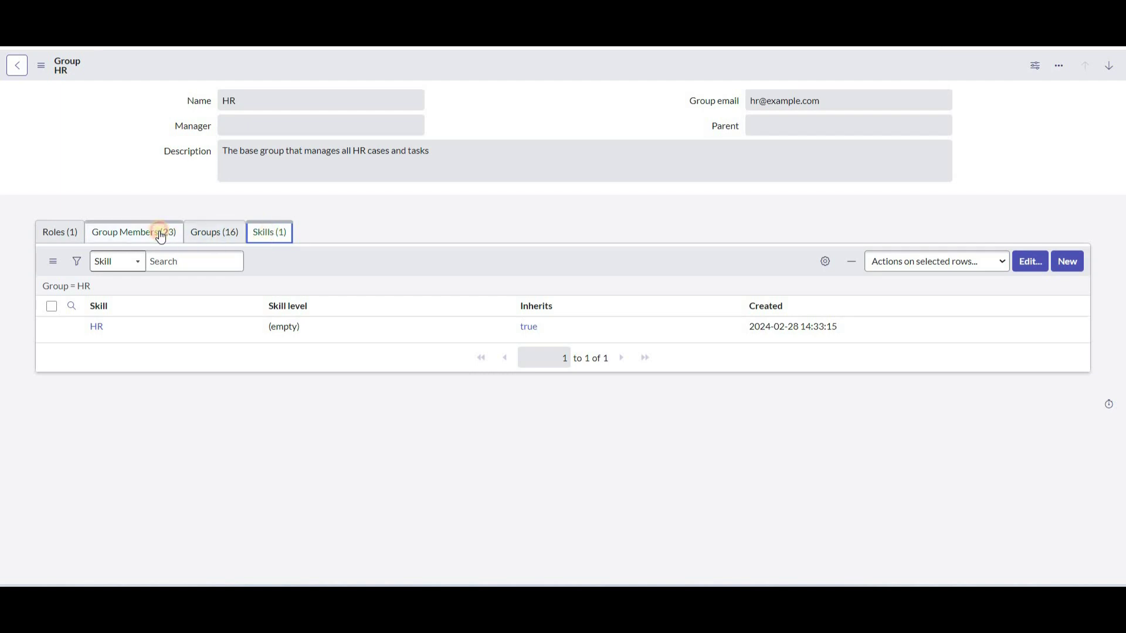
pyautogui.click(199, 232)
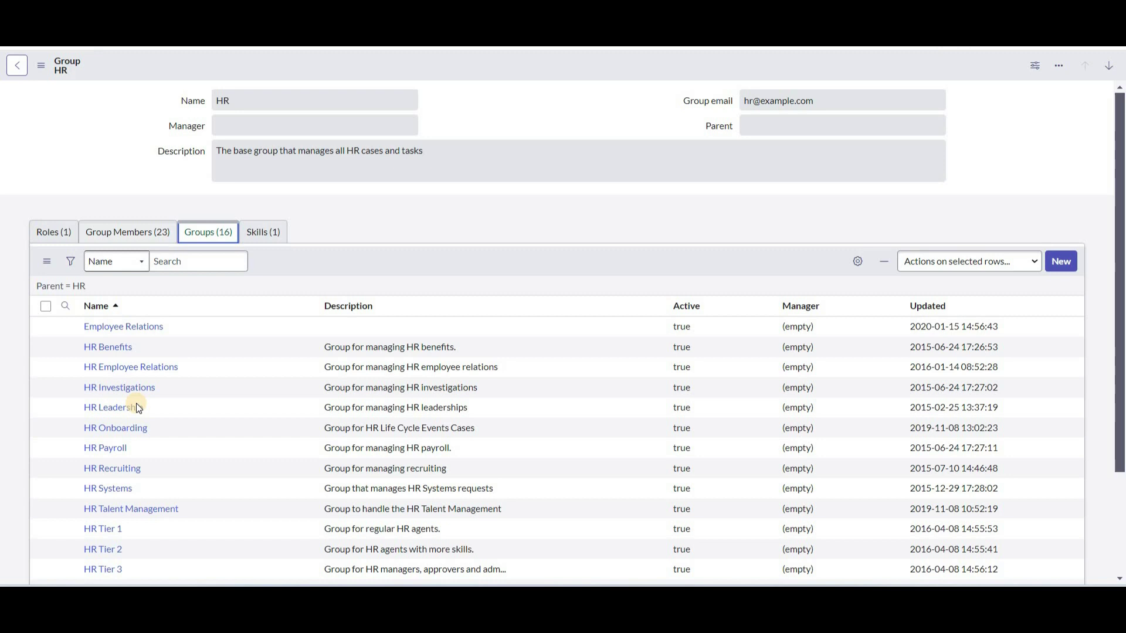
pyautogui.scroll(-3, 118, 358)
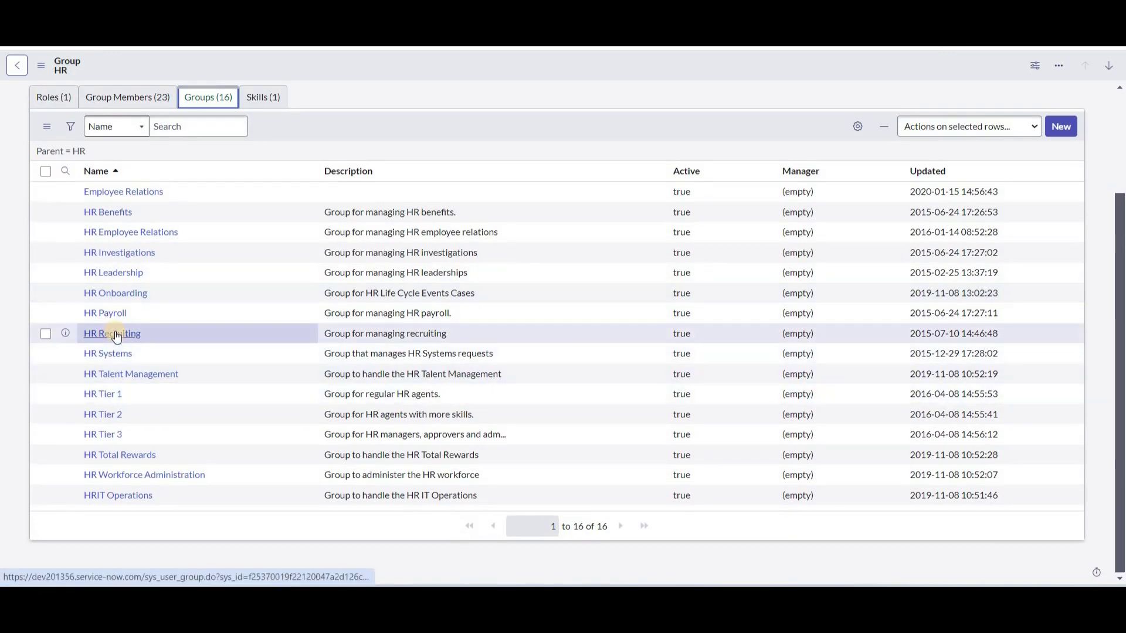
# Open HR Recruiting and review its two skills: Hiring and an empty entry.
pyautogui.click(114, 334)
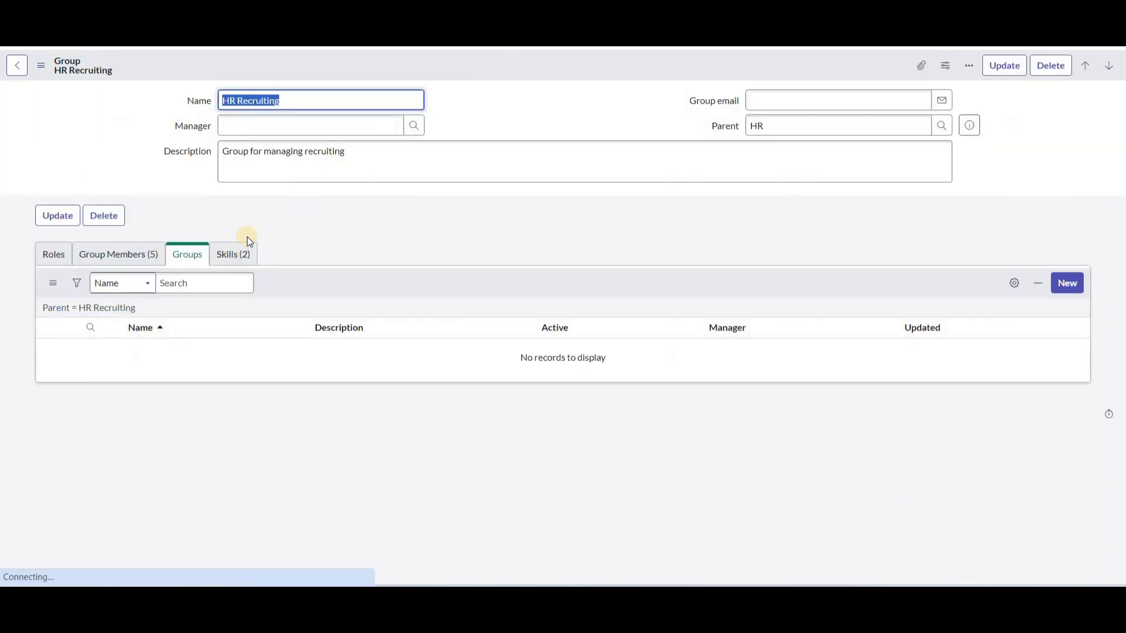
pyautogui.click(233, 254)
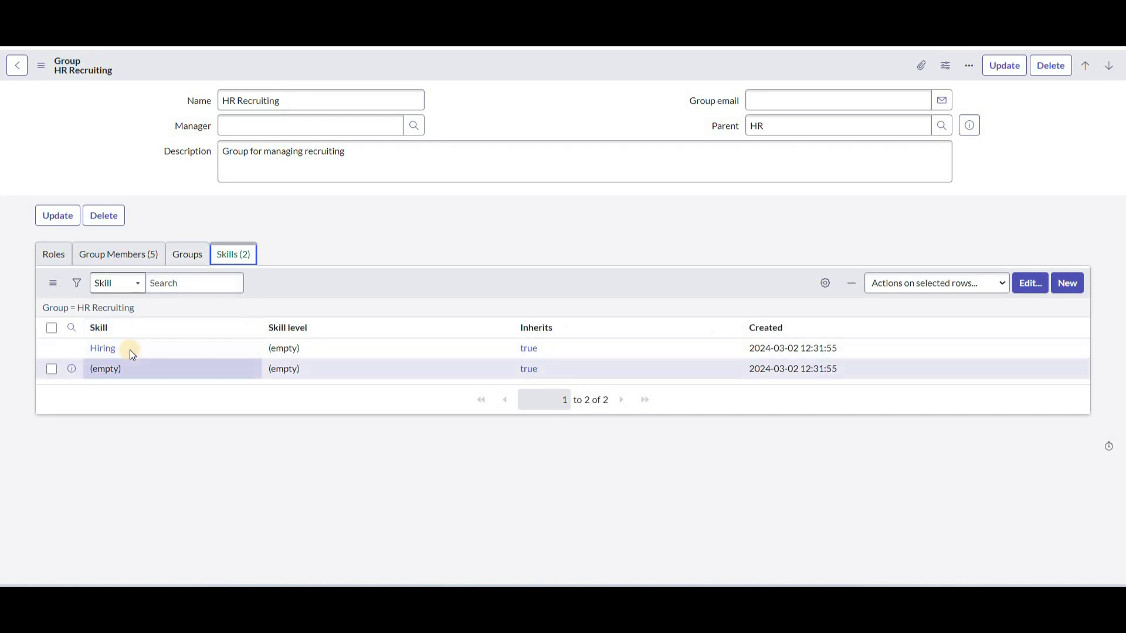
pyautogui.click(130, 351)
pyautogui.click(140, 365)
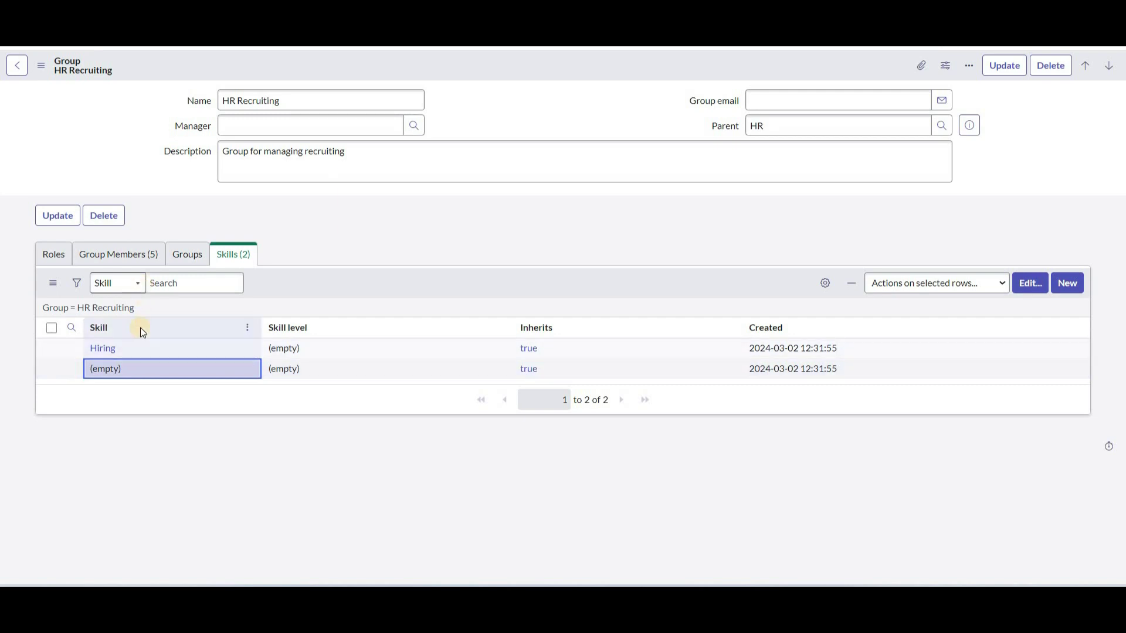
pyautogui.click(140, 346)
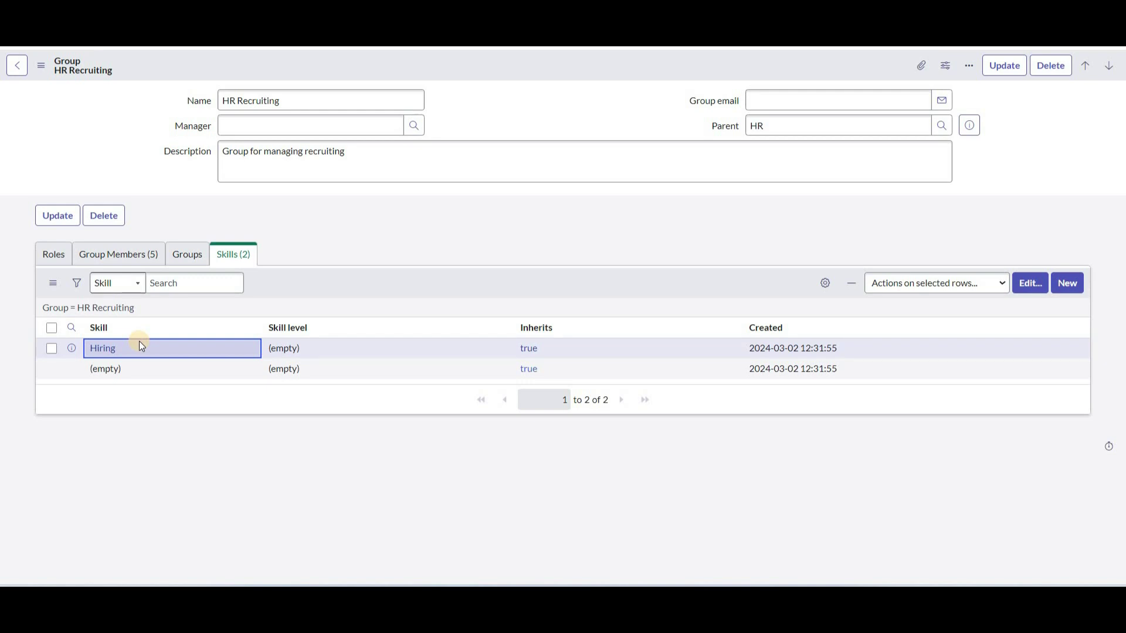
# Compare HR Recruiting's five members against its two skills.
pyautogui.click(131, 254)
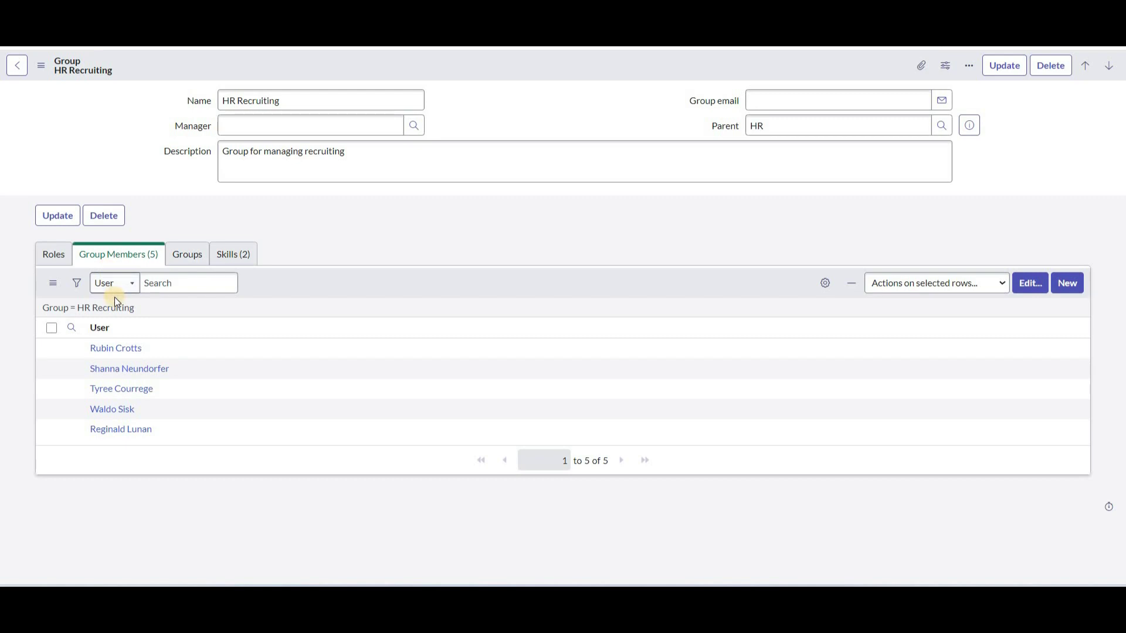
pyautogui.click(242, 254)
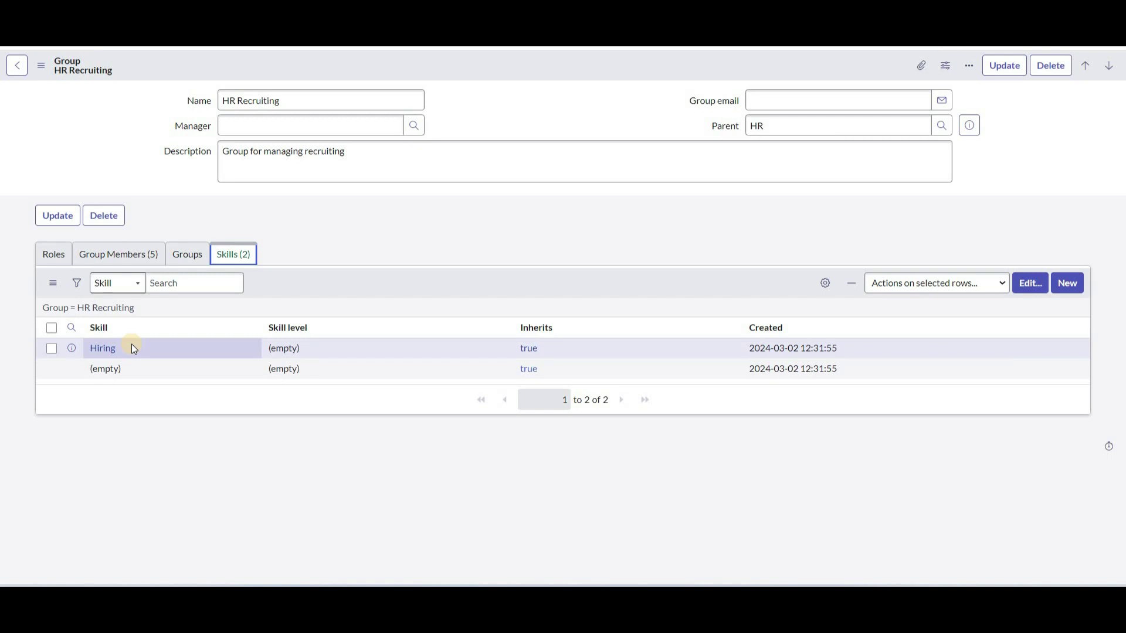
pyautogui.click(128, 258)
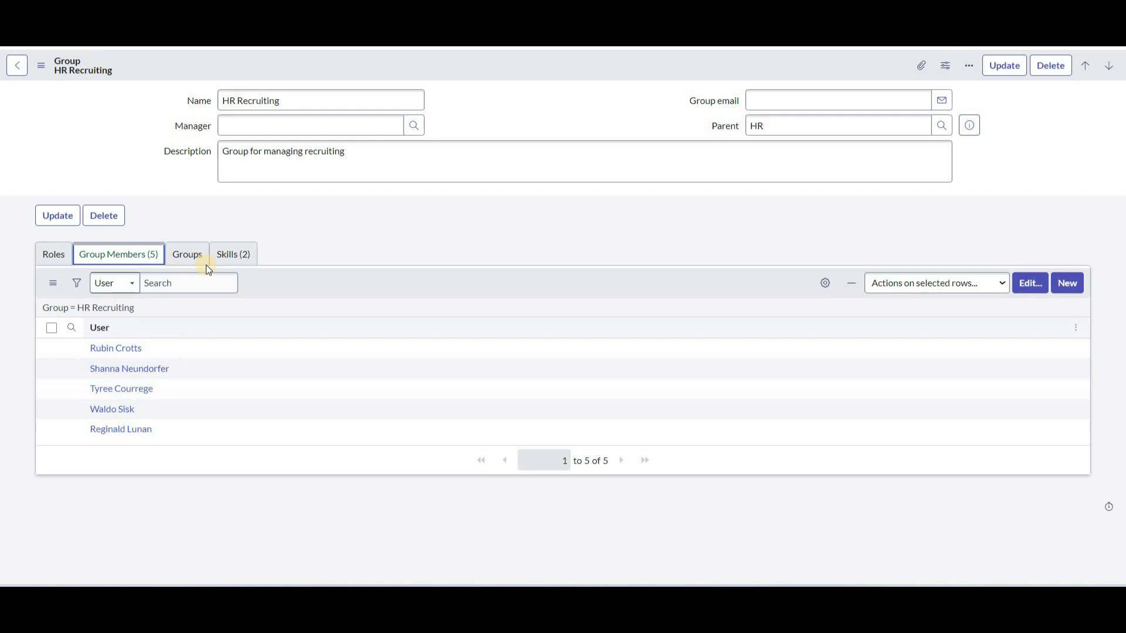
pyautogui.click(223, 257)
pyautogui.click(130, 252)
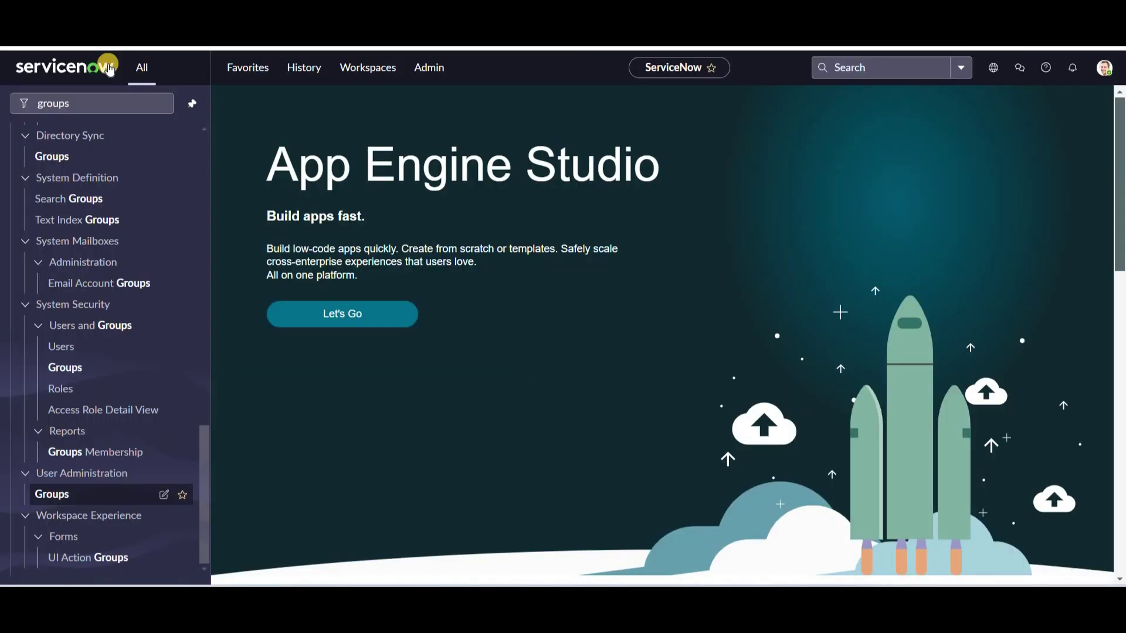
# Filter the navigator by 'routing' and open the HR Talent Management Case, Agents by skills rule.
pyautogui.doubleClick(117, 105)
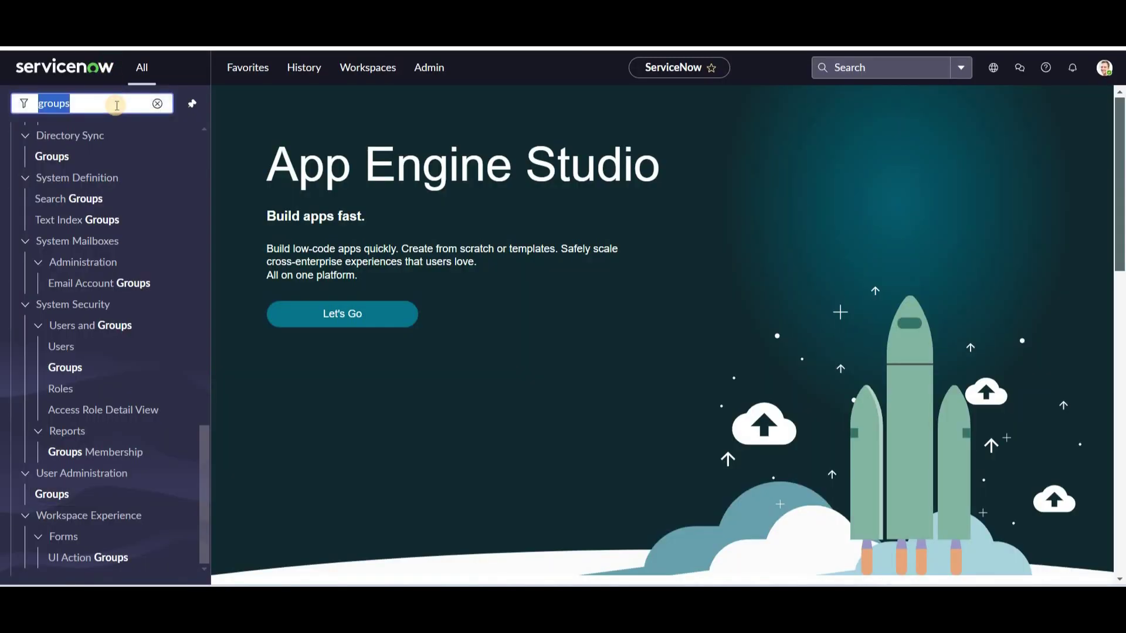
pyautogui.write('routing')
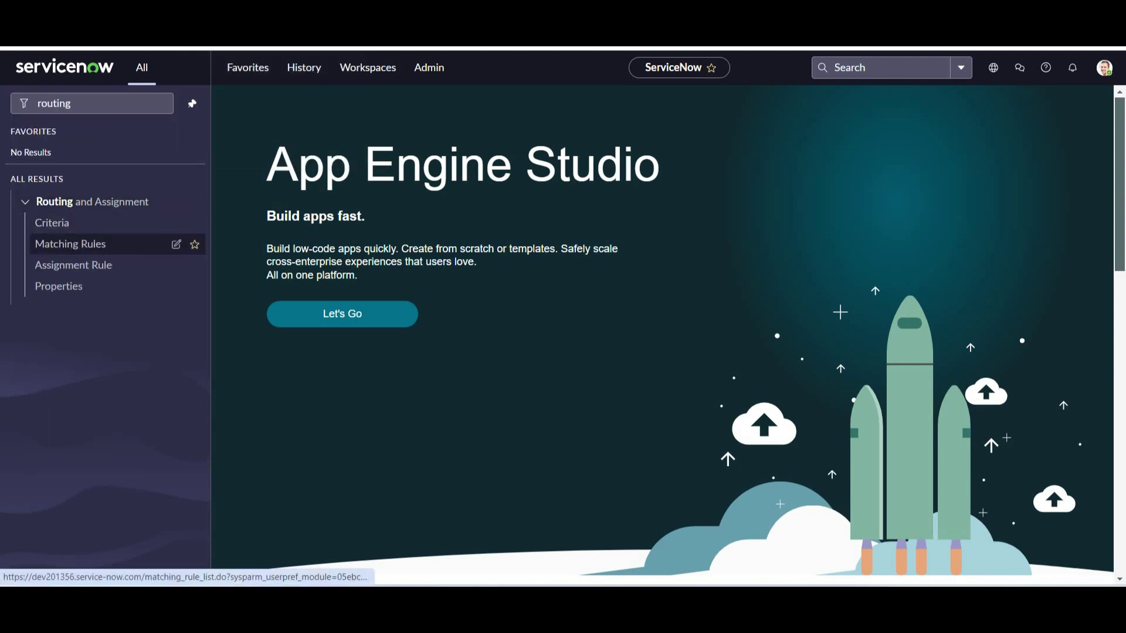
pyautogui.click(71, 244)
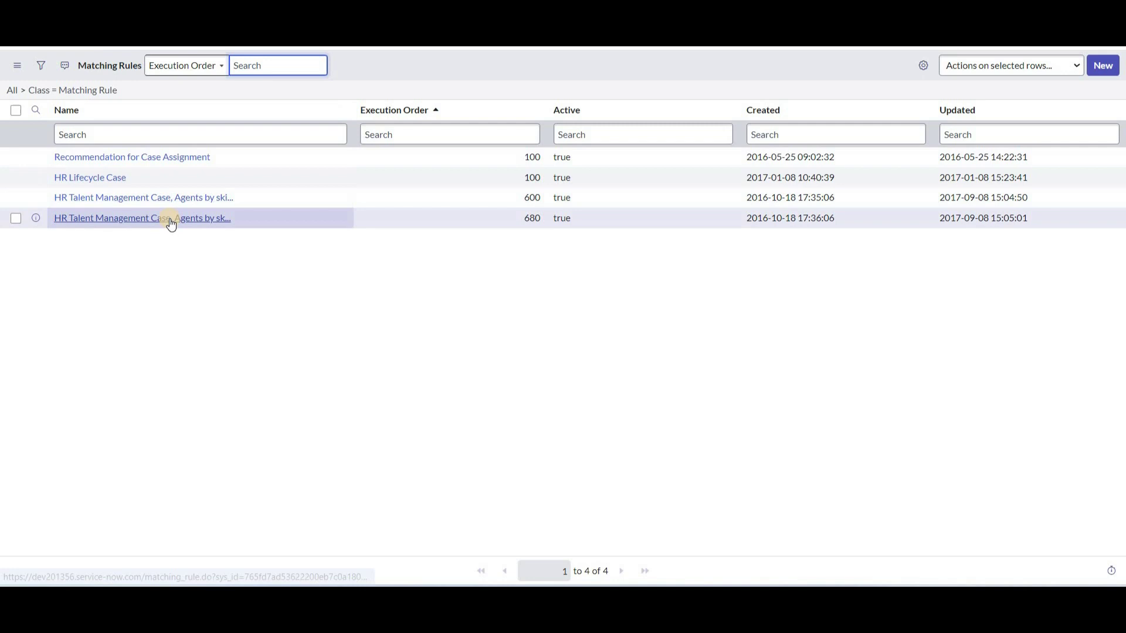
pyautogui.click(121, 199)
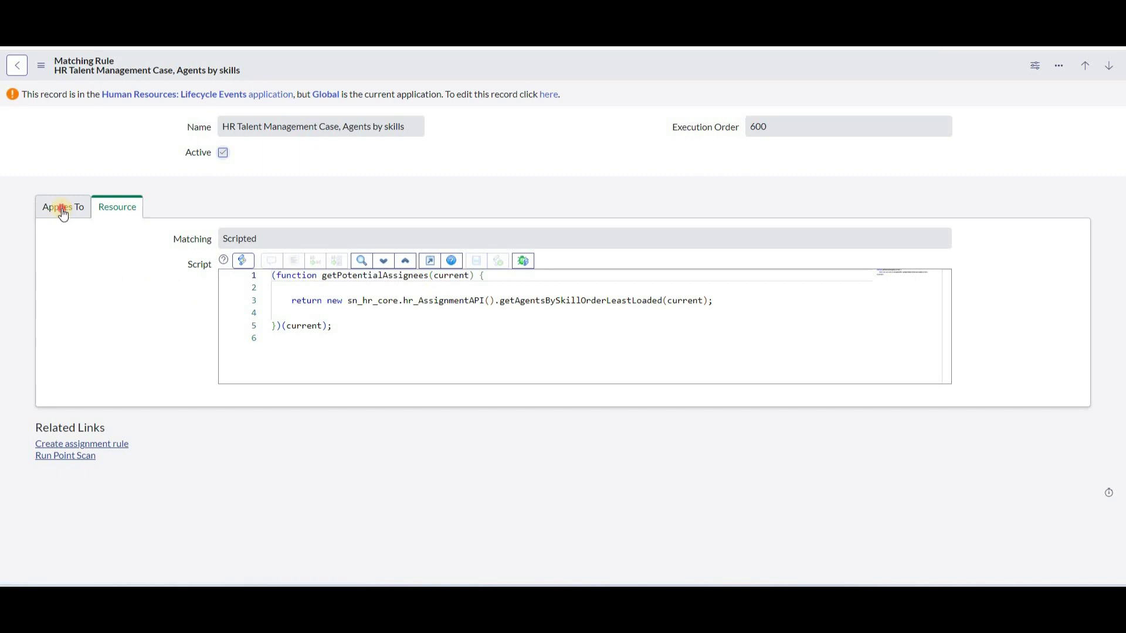
# Highlight the rule's HR Talent Management Case table and its full condition string.
pyautogui.click(61, 209)
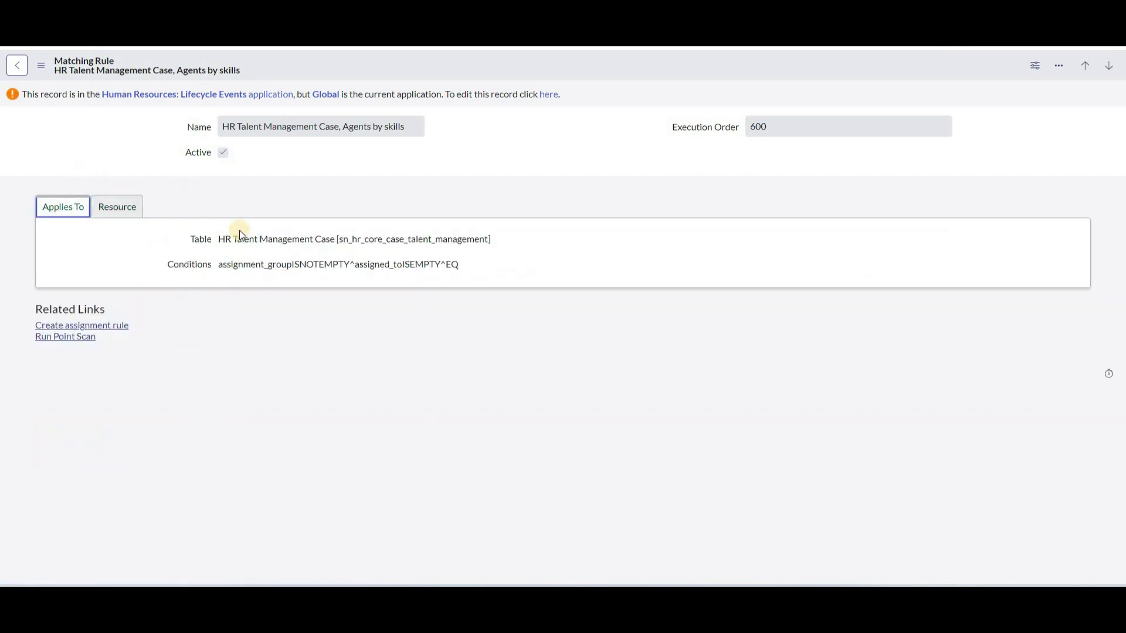
pyautogui.moveTo(223, 240); pyautogui.dragTo(335, 241)
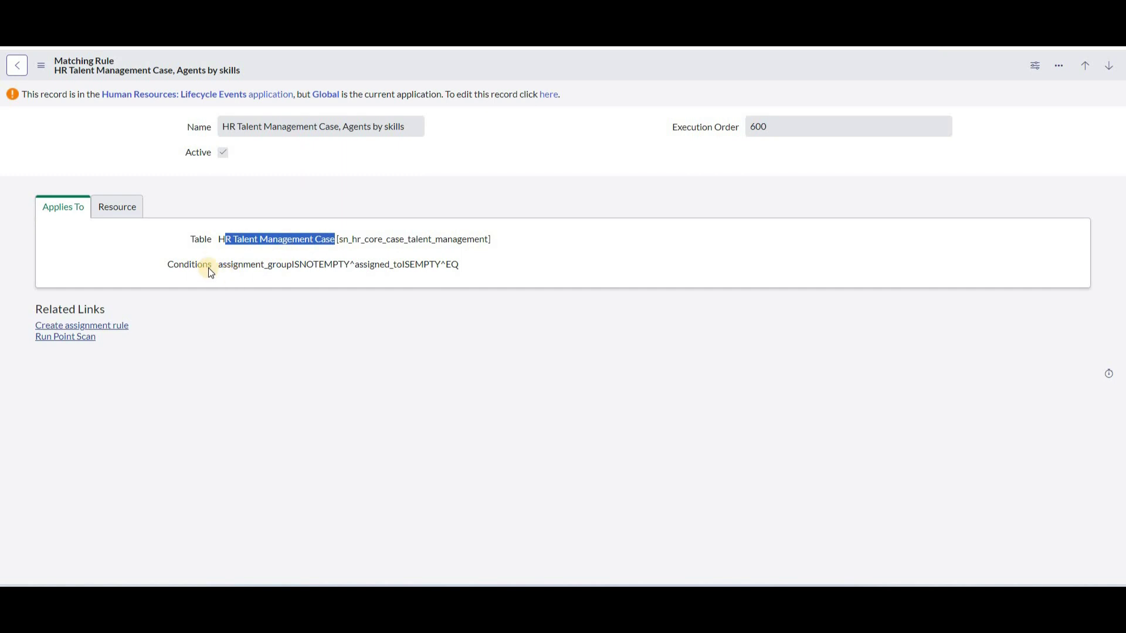
pyautogui.moveTo(219, 265); pyautogui.dragTo(469, 277)
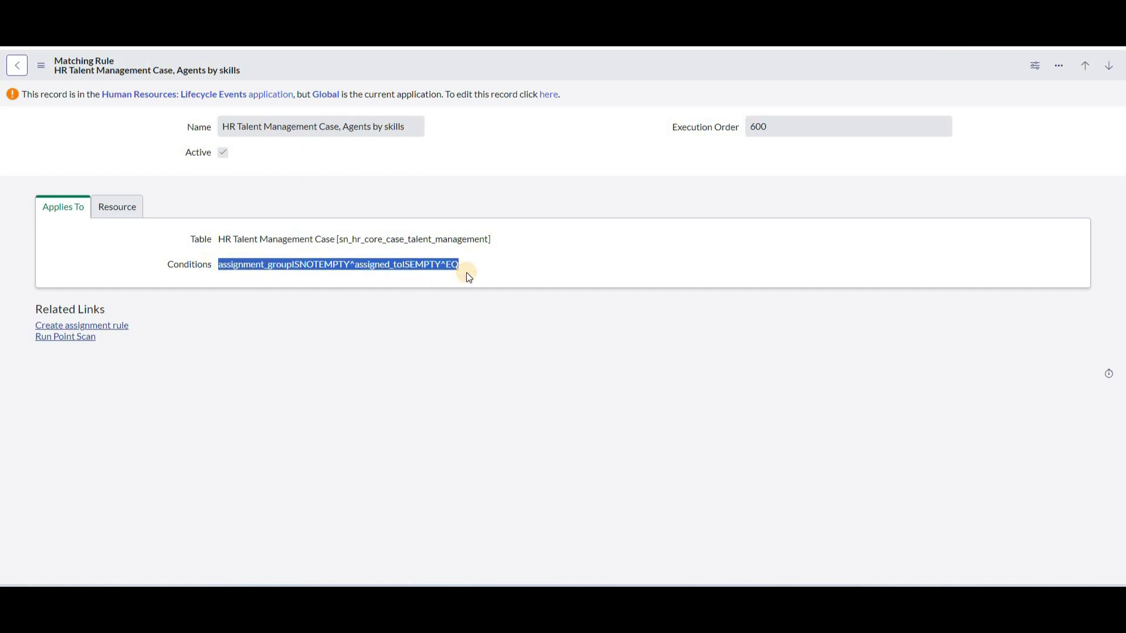
# Inspect the getAgentsBySkillOrderLeastLoaded method in the script, then return to Applies To.
pyautogui.click(128, 205)
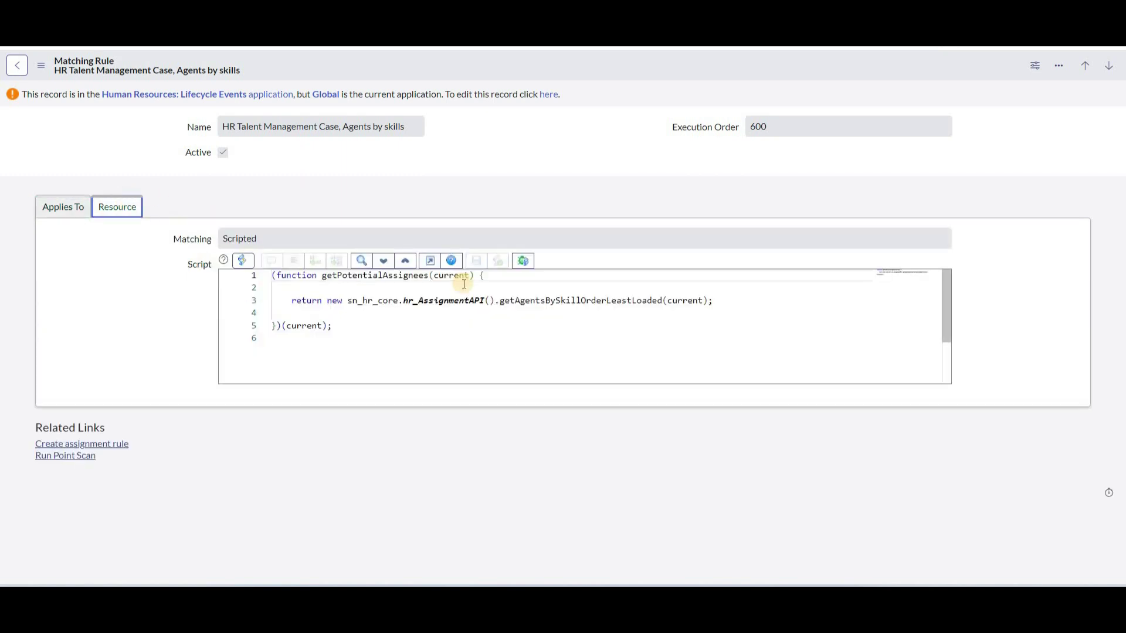
pyautogui.doubleClick(532, 303)
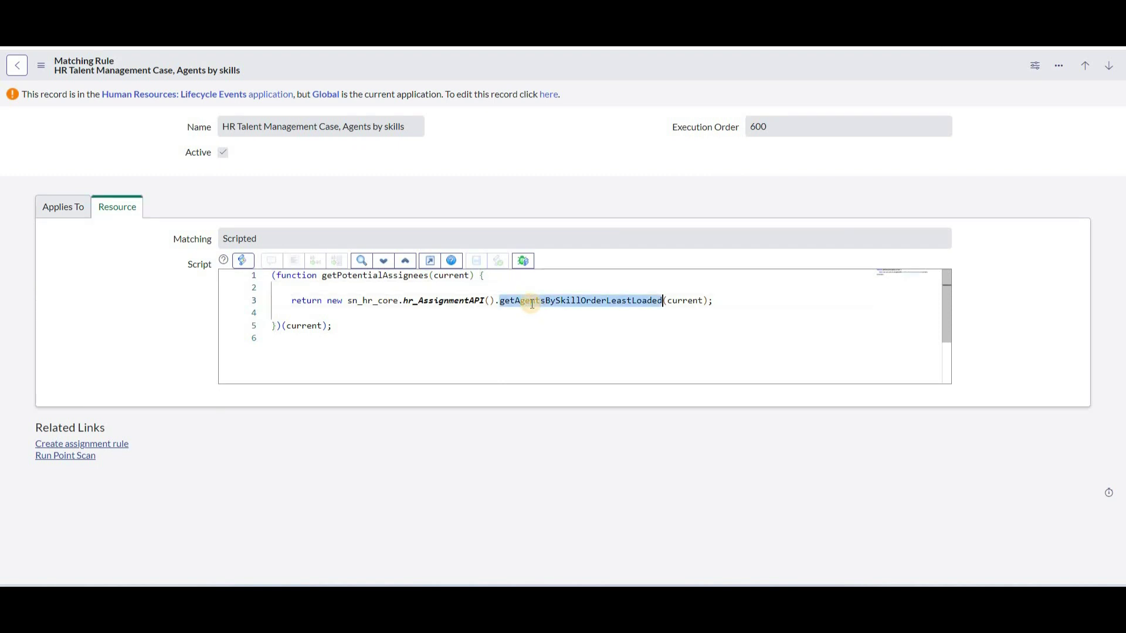
pyautogui.click(532, 302)
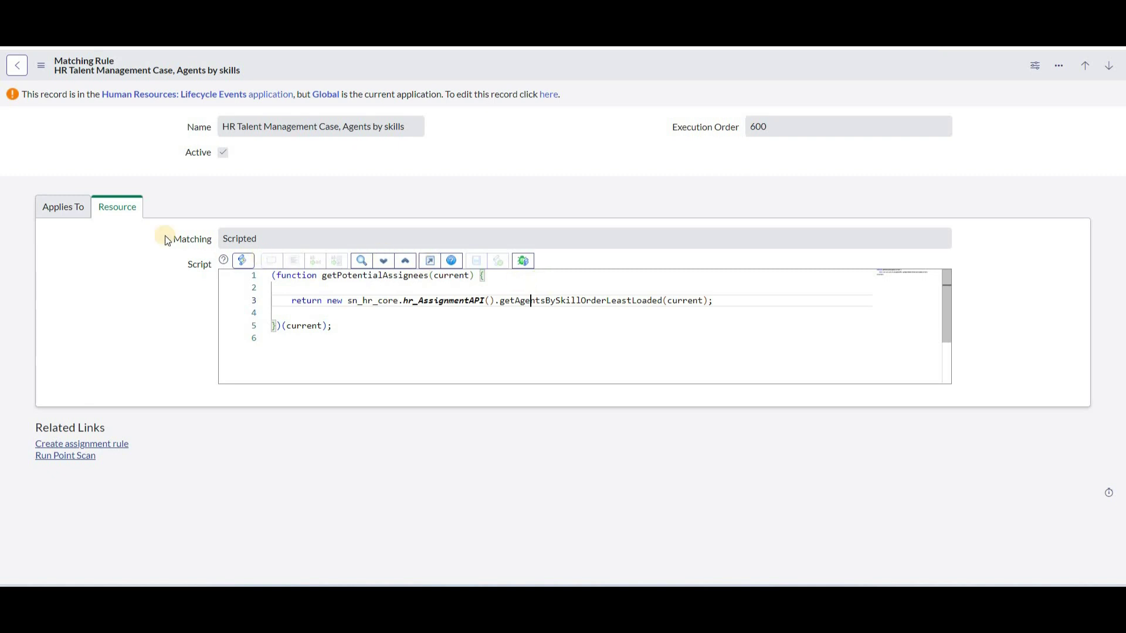
pyautogui.click(45, 211)
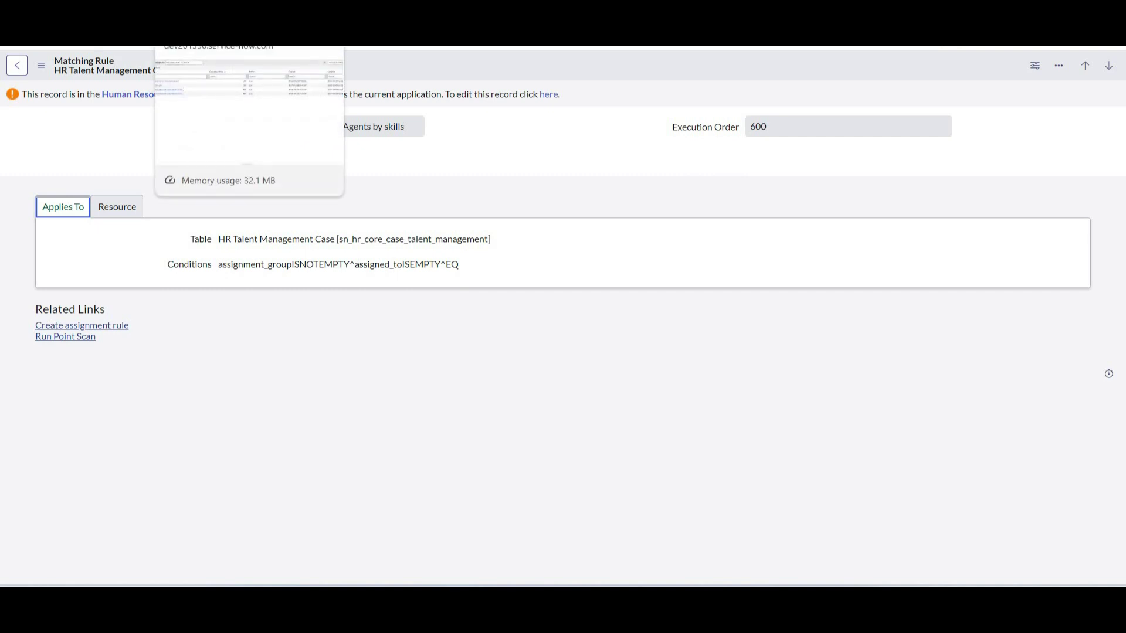
# Return to the HR Recruiting group and view its child groups and two skills.
pyautogui.click(223, 36)
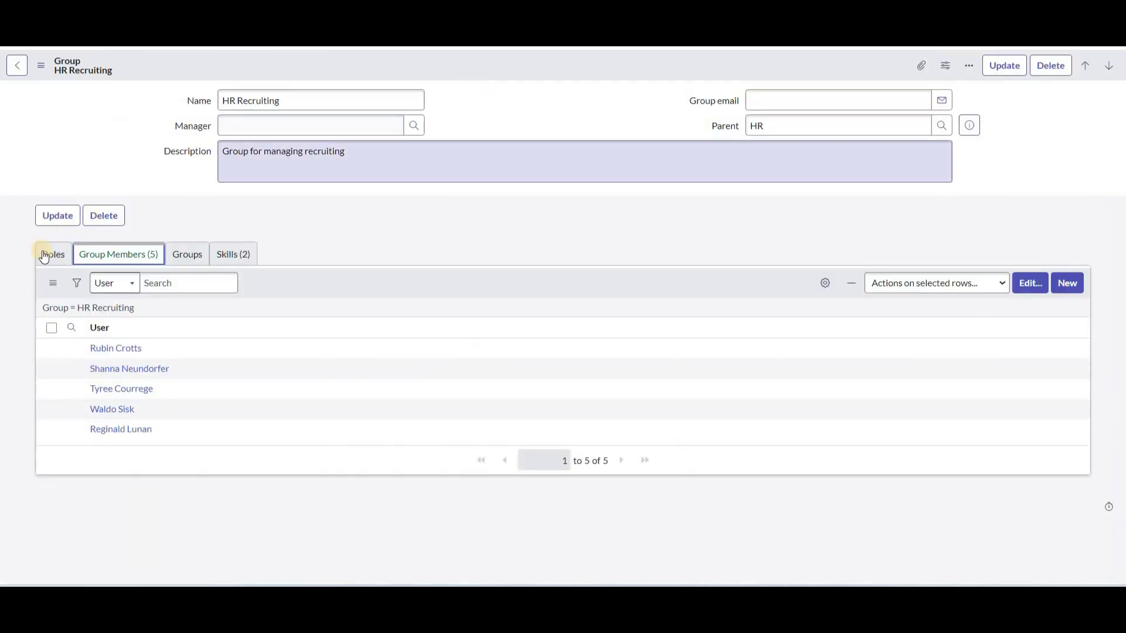
pyautogui.click(187, 257)
pyautogui.click(227, 256)
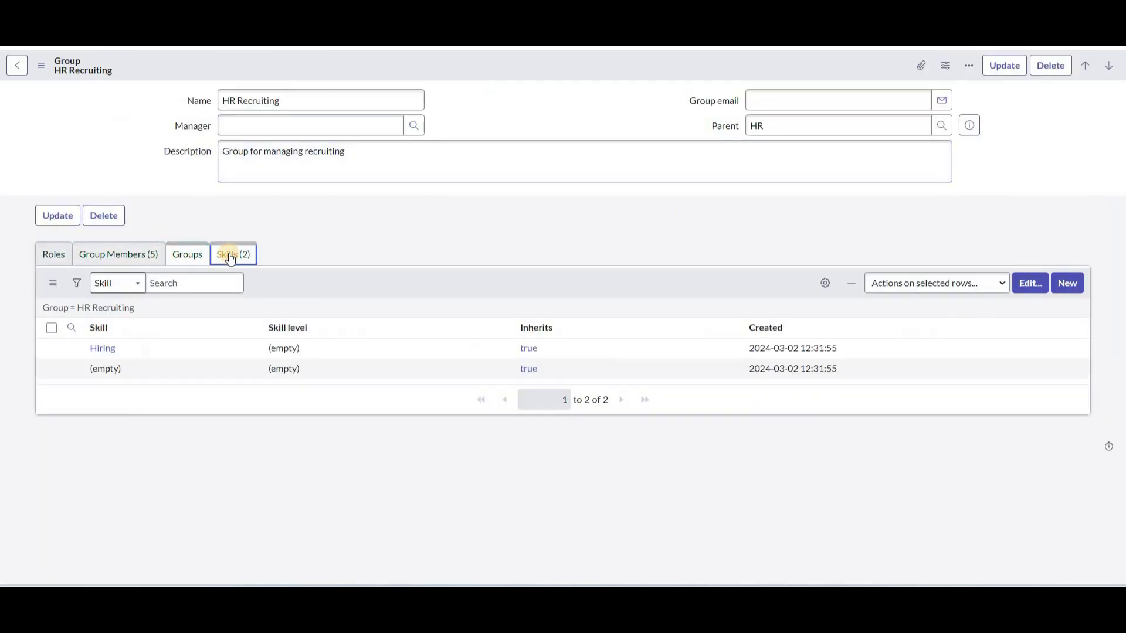